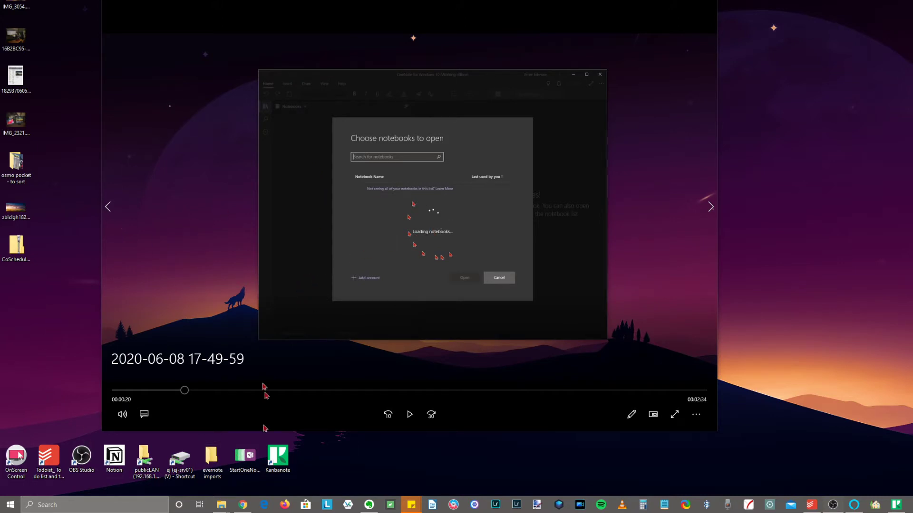
- Play and pause the recording of OneNote stuck loading notebooks, then close Movies & TV
{"action": "left_click", "coordinate": [410, 414]}
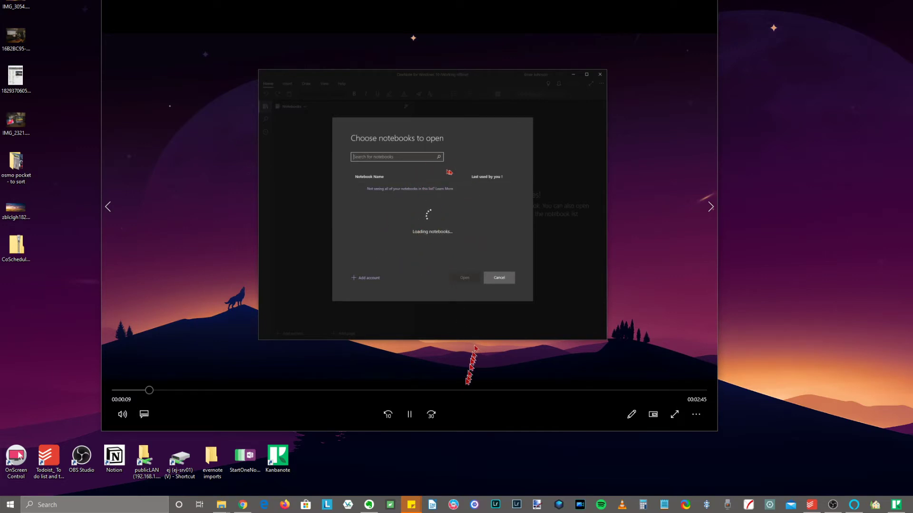
{"action": "key", "text": "space"}
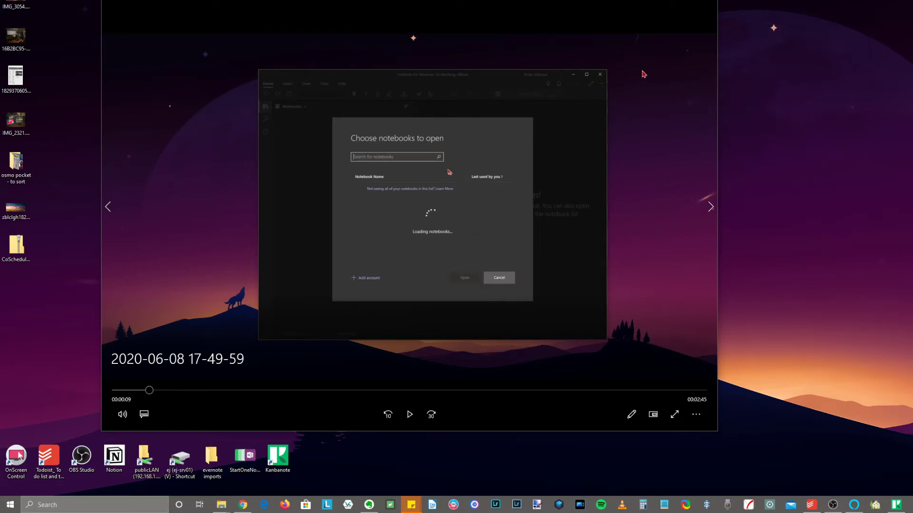
{"action": "left_click", "coordinate": [708, 5]}
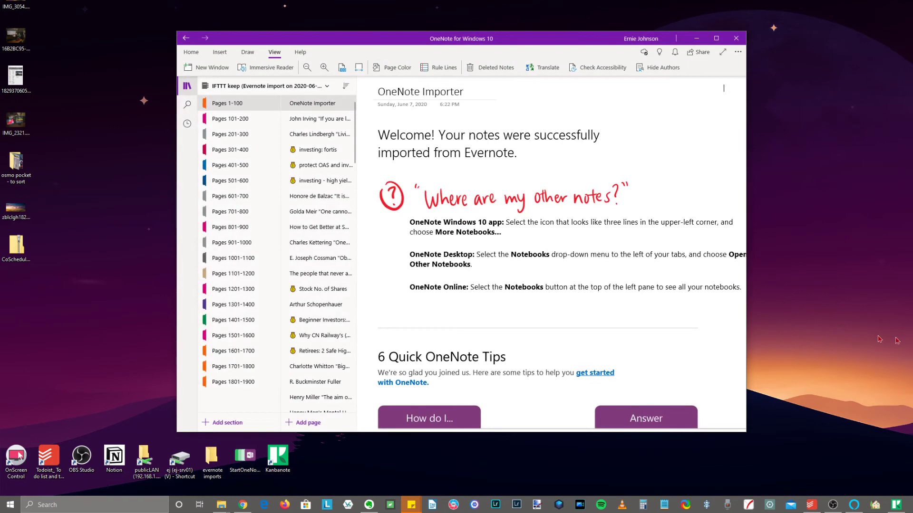
- Move the OneNote window and check the Pages 1801-1900 and Pages 1-100 sections load
{"action": "left_click_drag", "start_coordinate": [370, 43], "coordinate": [303, 24]}
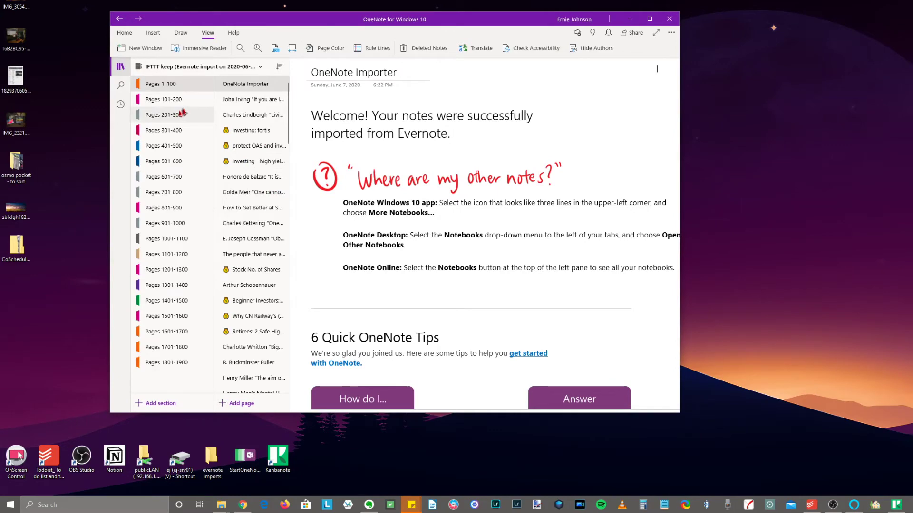
{"action": "left_click", "coordinate": [166, 363]}
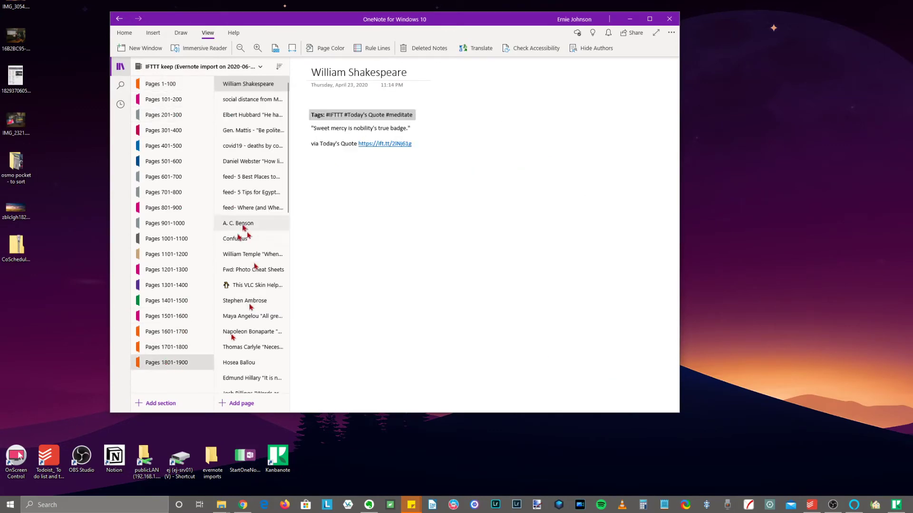
{"action": "scroll", "coordinate": [255, 259], "scroll_direction": "down", "scroll_amount": 3}
{"action": "scroll", "coordinate": [235, 267], "scroll_direction": "up", "scroll_amount": 3}
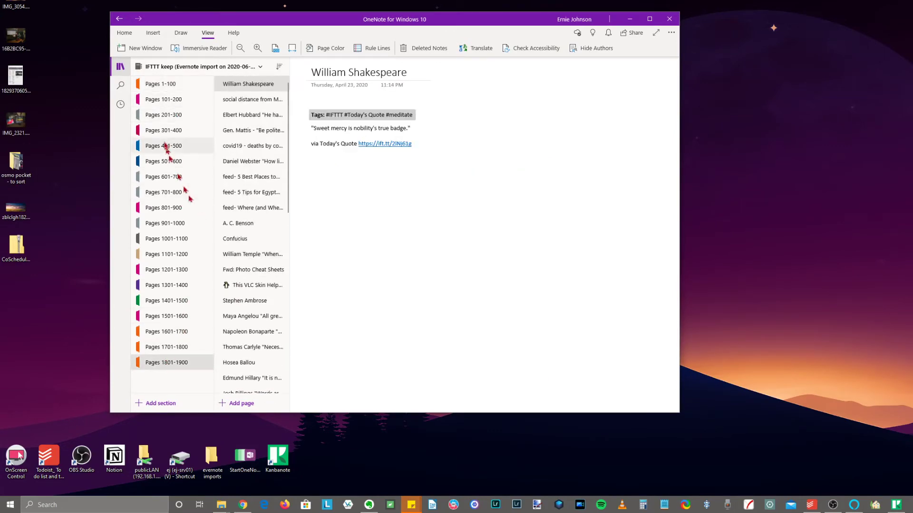
{"action": "left_click", "coordinate": [162, 84]}
- Switch to my 2020 notebook, then back to IFTTT keep's Stock No. of Shares page
{"action": "right_click", "coordinate": [177, 70]}
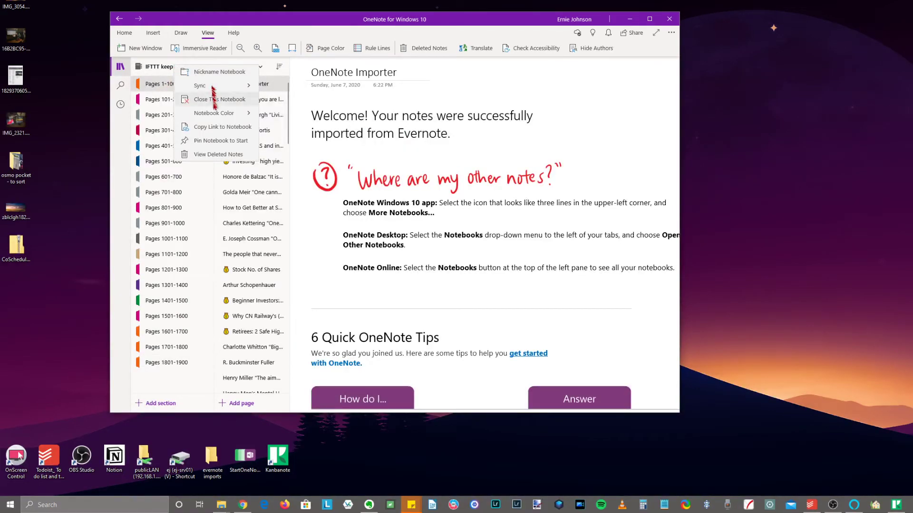
{"action": "left_click", "coordinate": [152, 67]}
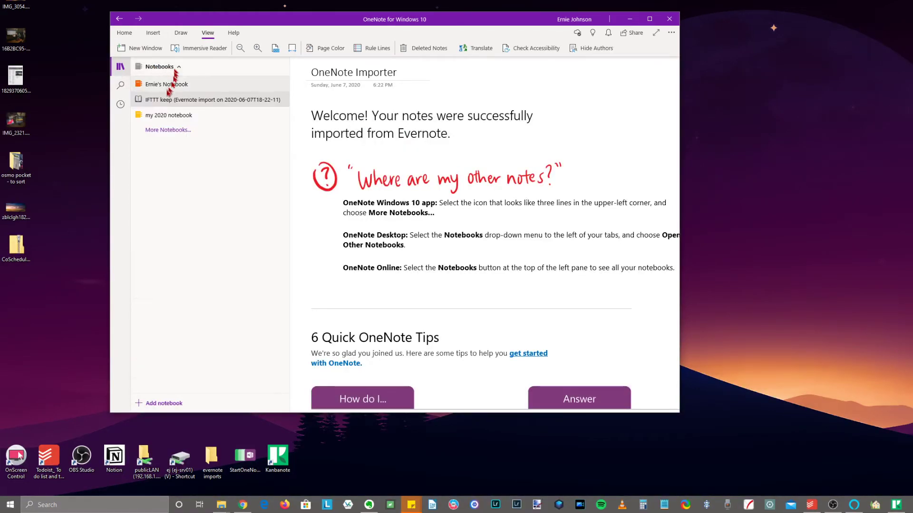
{"action": "left_click", "coordinate": [169, 115]}
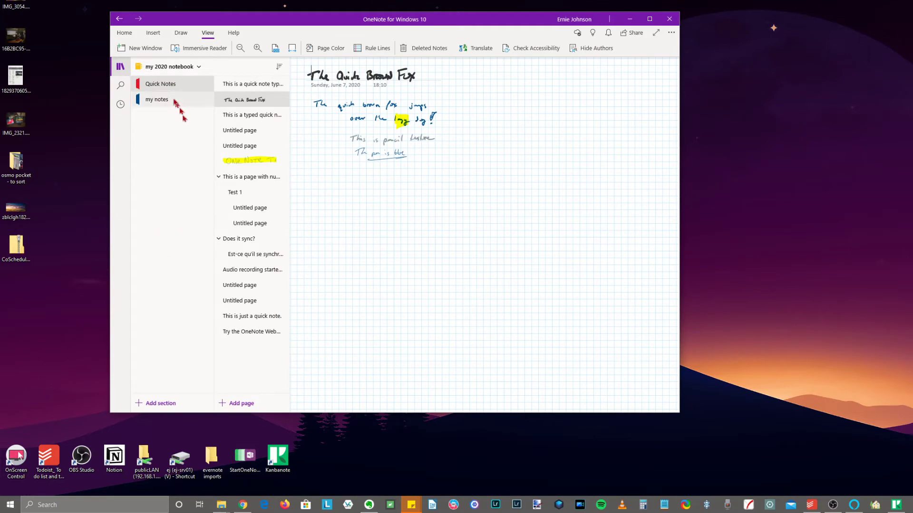
{"action": "left_click", "coordinate": [152, 67]}
{"action": "left_click", "coordinate": [174, 100]}
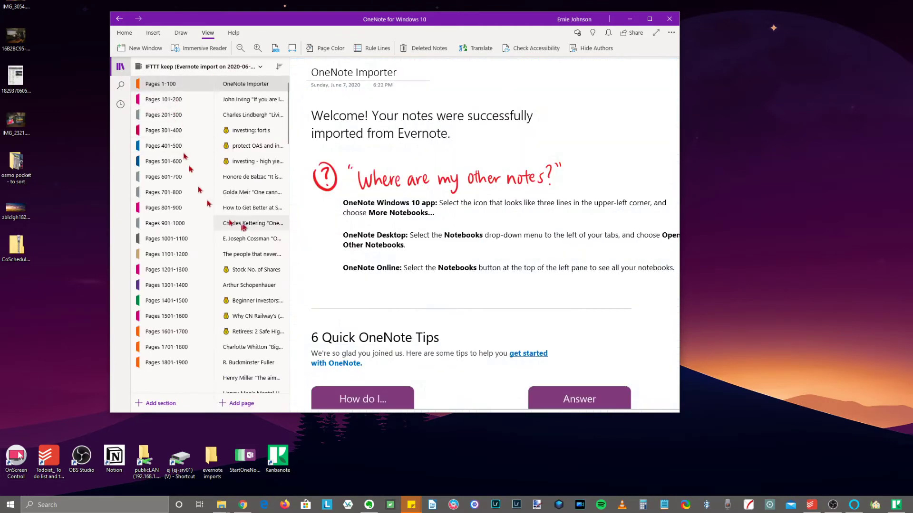
{"action": "scroll", "coordinate": [397, 240], "scroll_direction": "down", "scroll_amount": 10}
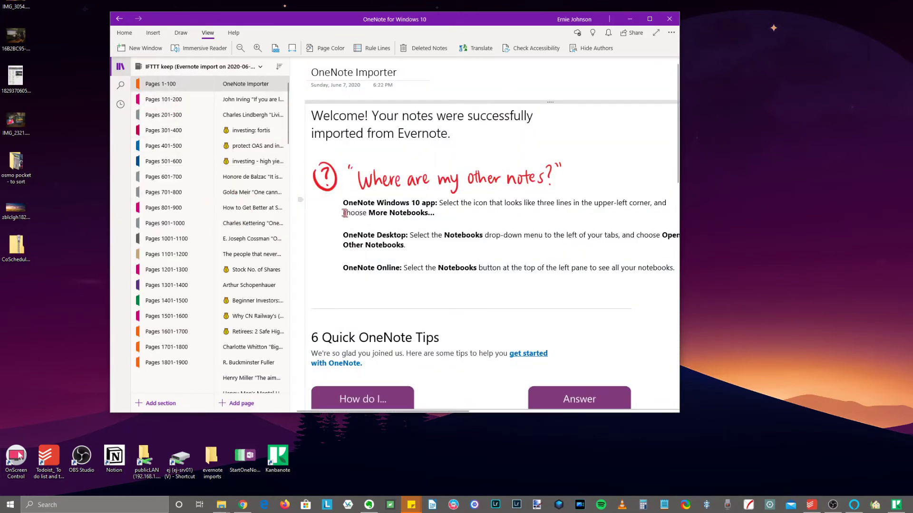
{"action": "left_click", "coordinate": [266, 269]}
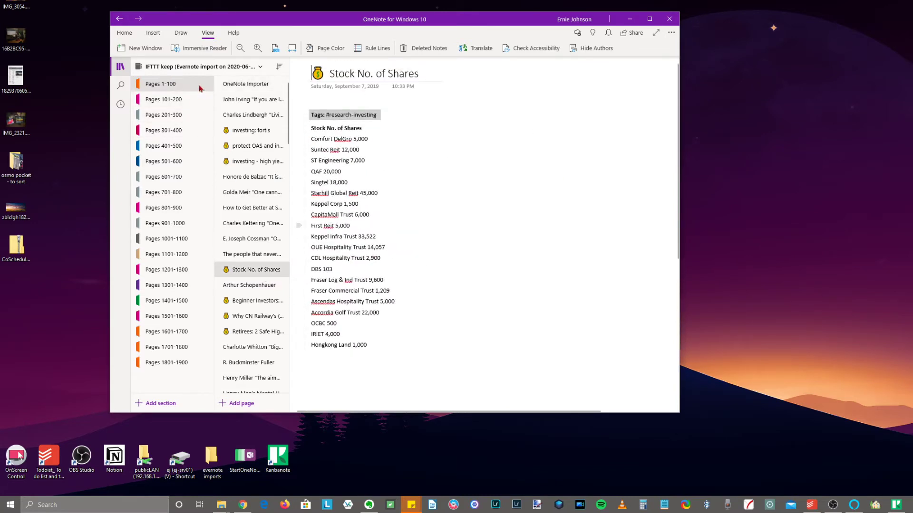
- Check my 2020 notebook's my notes and Quick Notes sections, then return to IFTTT keep
{"action": "left_click", "coordinate": [221, 72]}
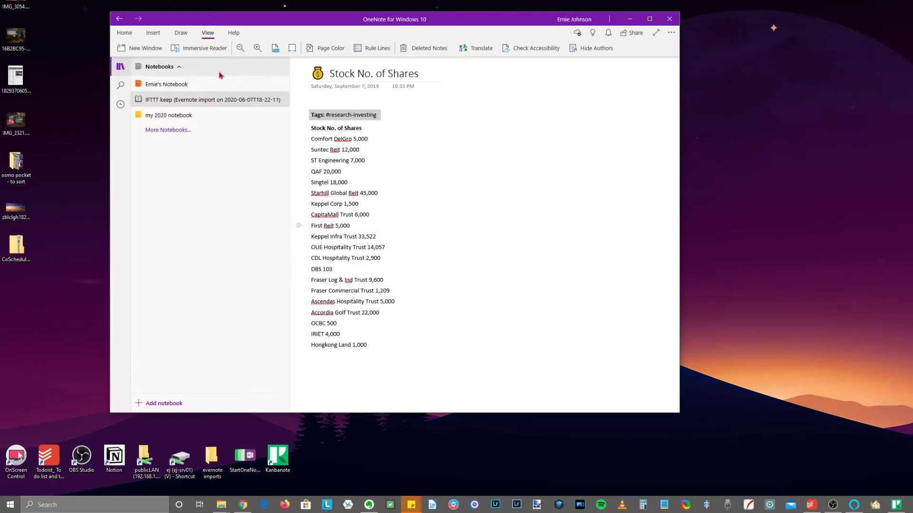
{"action": "left_click", "coordinate": [167, 115]}
{"action": "left_click", "coordinate": [158, 99]}
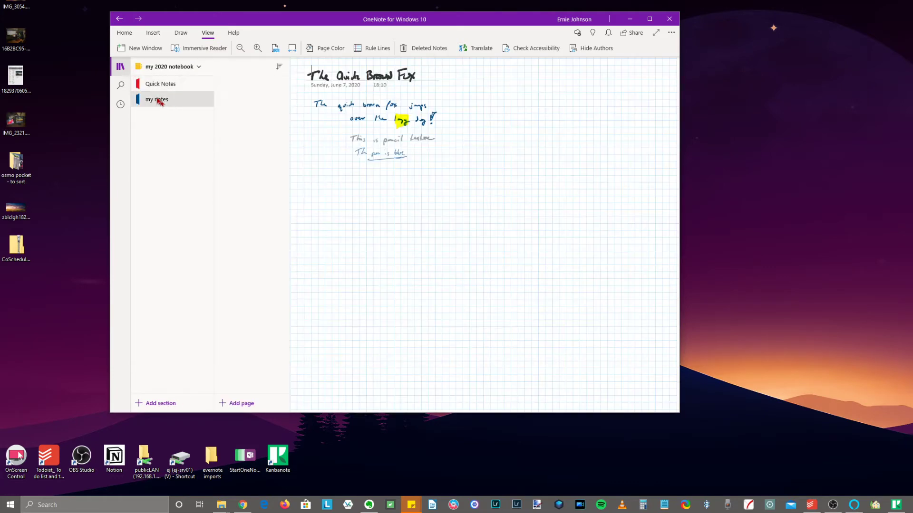
{"action": "left_click", "coordinate": [168, 89]}
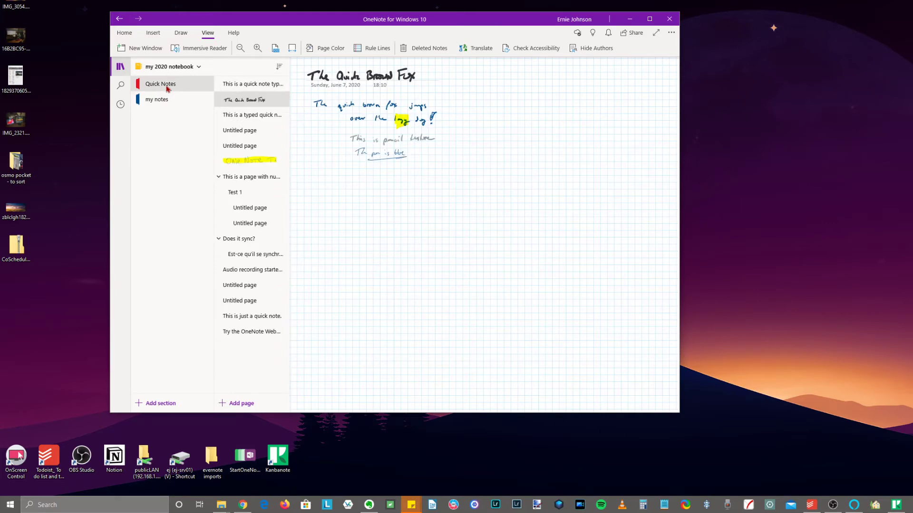
{"action": "left_click", "coordinate": [167, 71]}
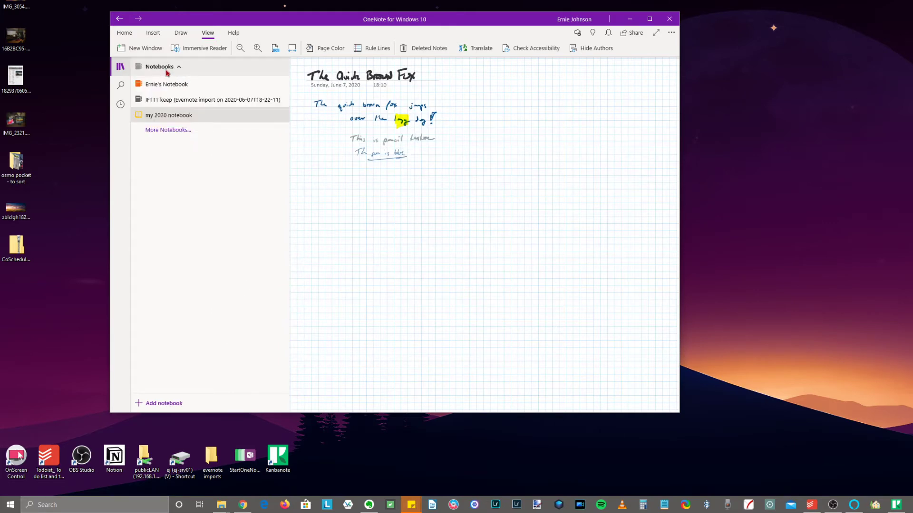
{"action": "left_click", "coordinate": [177, 100]}
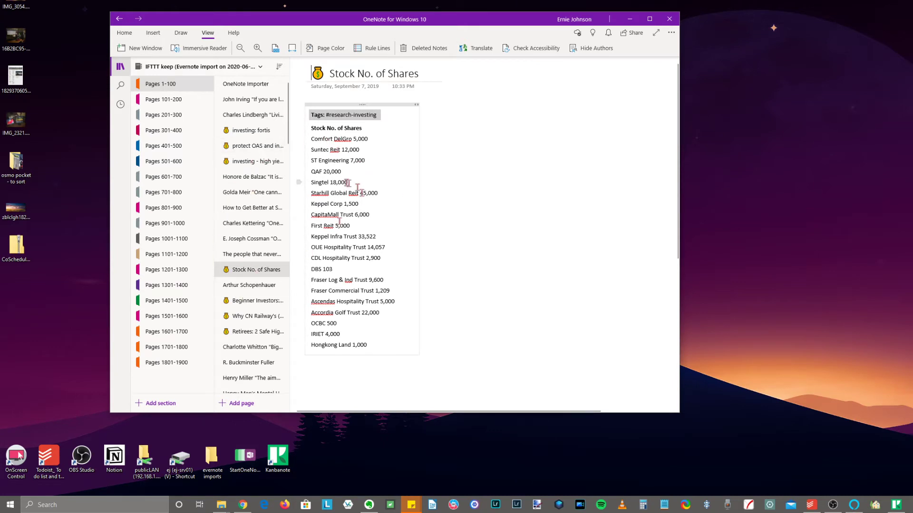
- Minimize OneNote and open Apps & features by searching 'apps' from Start
{"action": "left_click", "coordinate": [630, 20]}
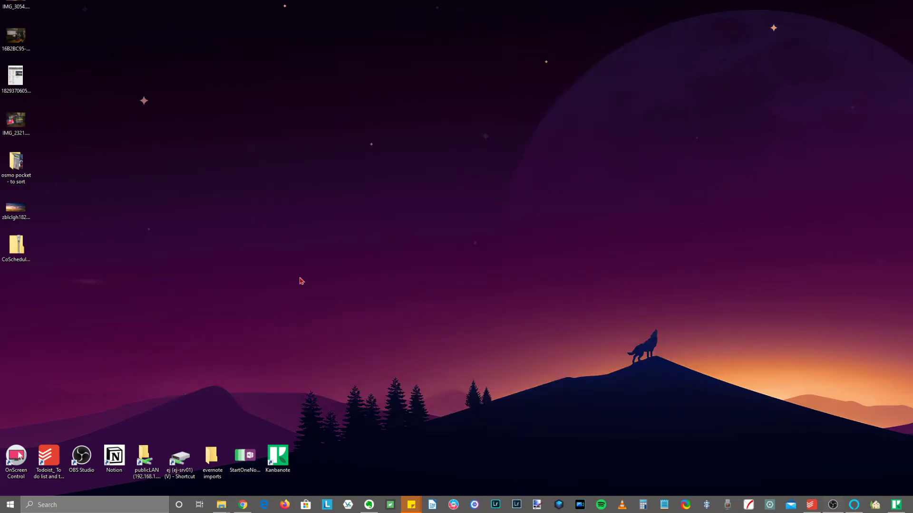
{"action": "left_click", "coordinate": [10, 507]}
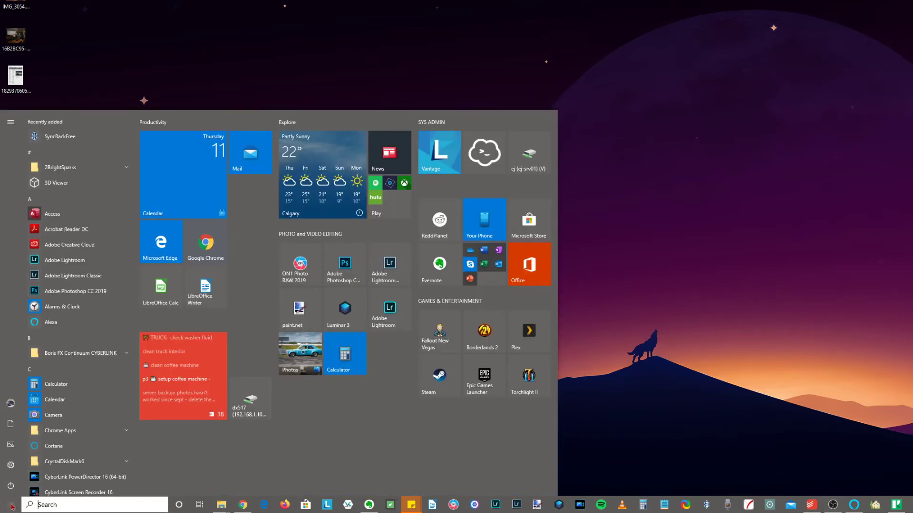
{"action": "type", "text": "apps"}
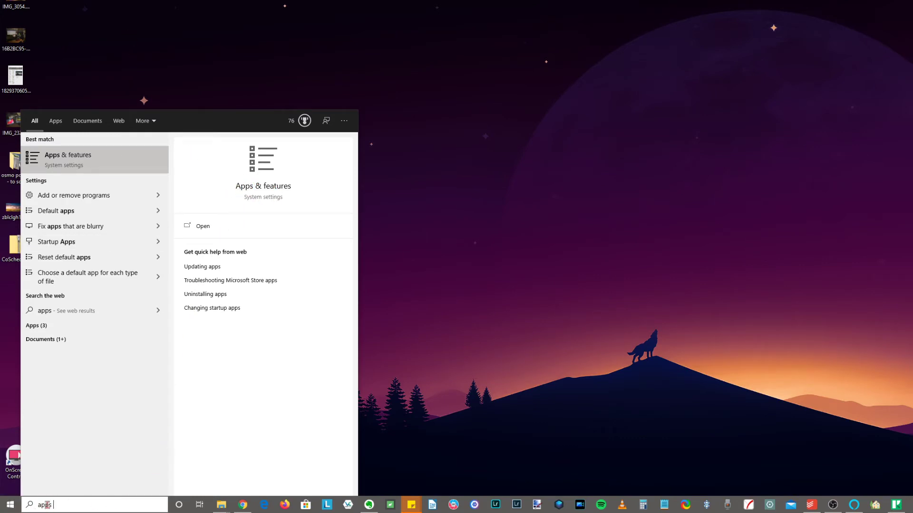
{"action": "left_click", "coordinate": [204, 226]}
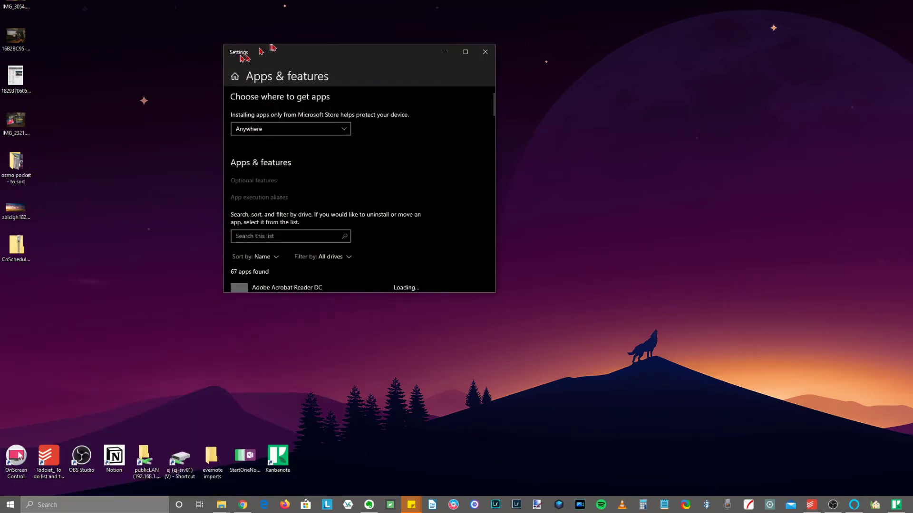
- Scroll the app list to OneNote for Windows 10 and expand its entry
{"action": "left_click_drag", "start_coordinate": [244, 57], "coordinate": [139, 43]}
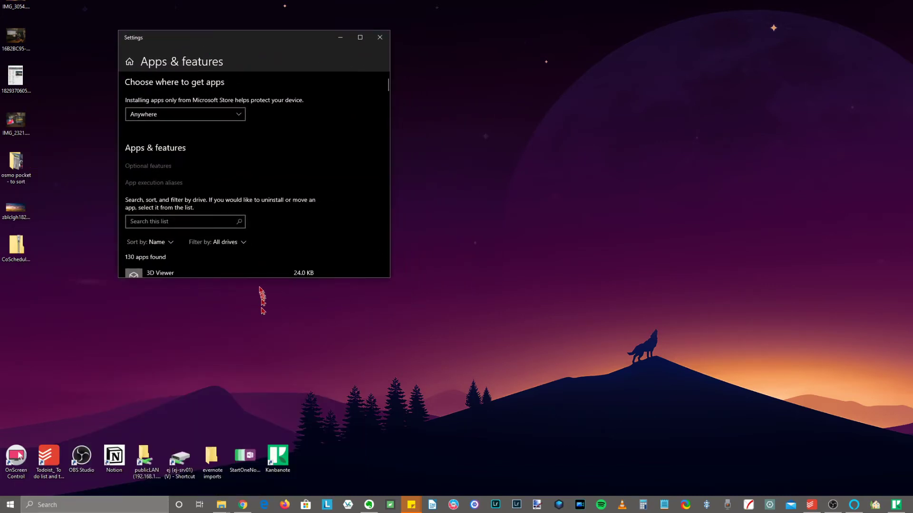
{"action": "left_click_drag", "start_coordinate": [258, 278], "coordinate": [257, 392]}
{"action": "scroll", "coordinate": [271, 309], "scroll_direction": "down", "scroll_amount": 7}
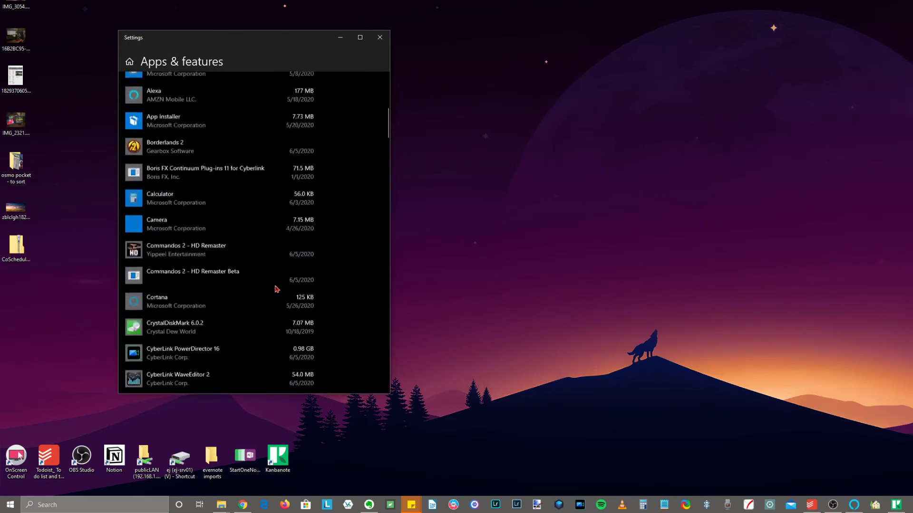
{"action": "scroll", "coordinate": [275, 289], "scroll_direction": "down", "scroll_amount": 20}
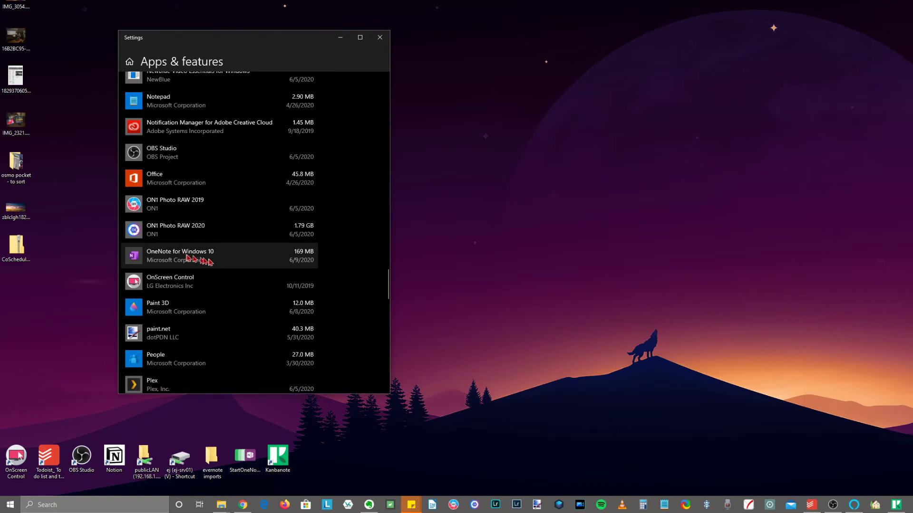
{"action": "left_click", "coordinate": [239, 263]}
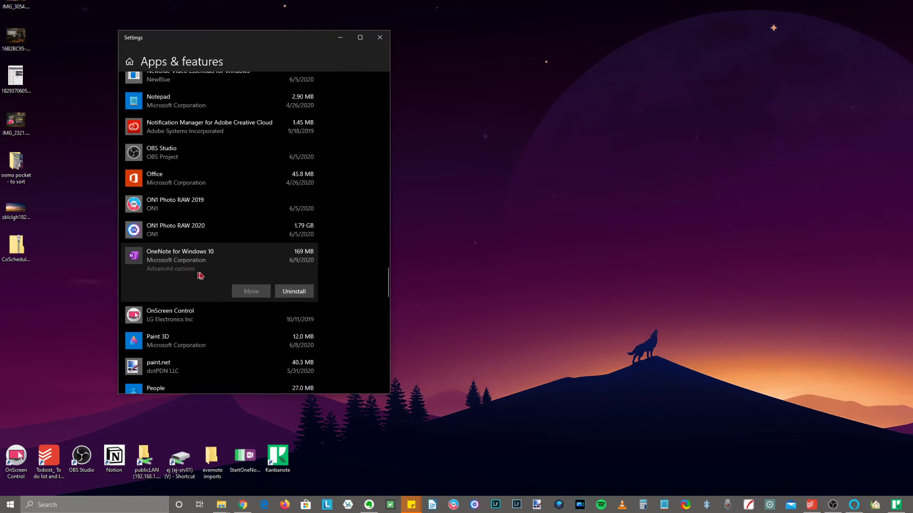
- Reset OneNote for Windows 10 from its Advanced options, confirming deletion of its app data
{"action": "left_click", "coordinate": [174, 270]}
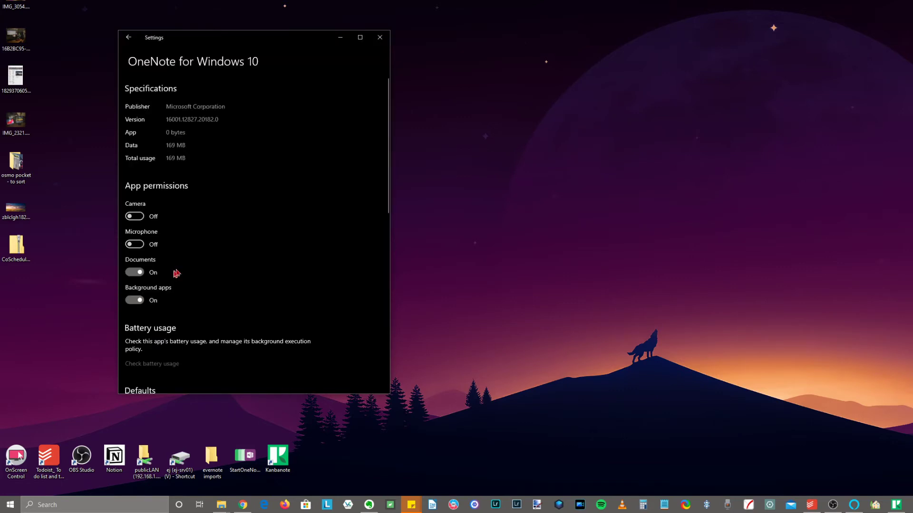
{"action": "scroll", "coordinate": [216, 205], "scroll_direction": "down", "scroll_amount": 10}
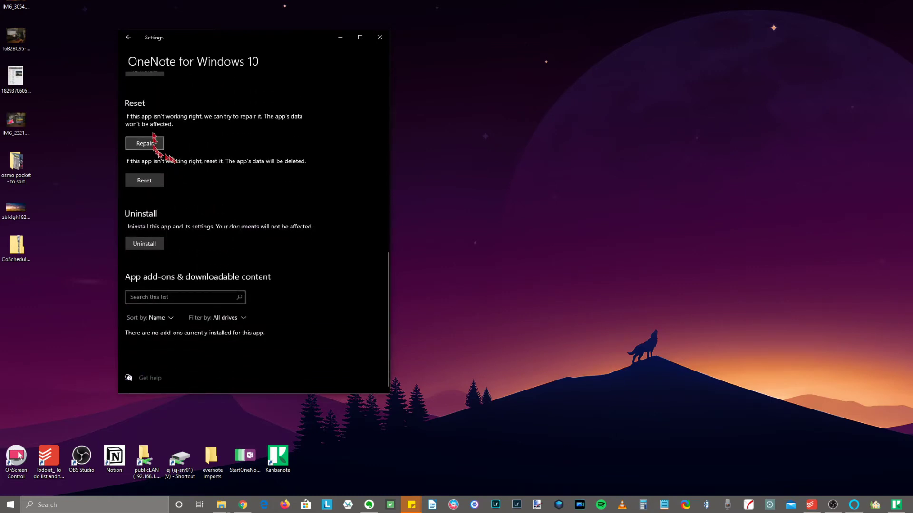
{"action": "scroll", "coordinate": [133, 113], "scroll_direction": "up", "scroll_amount": 1}
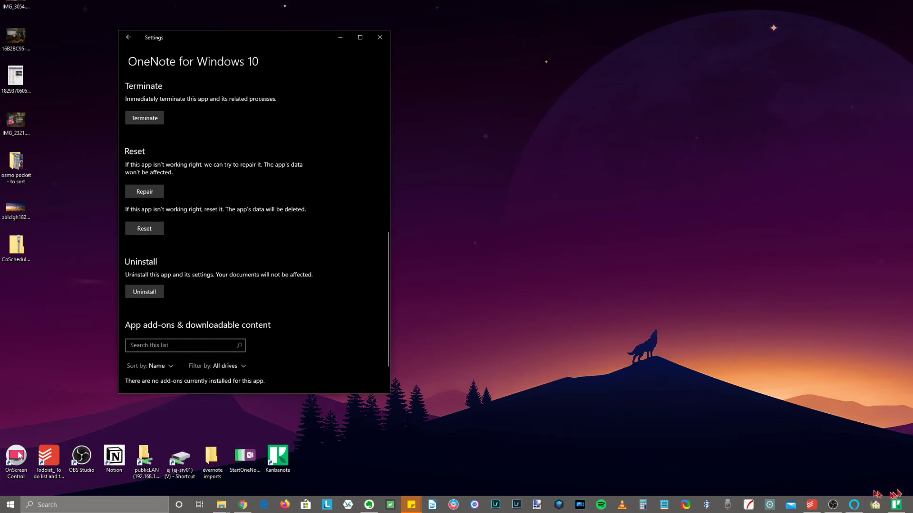
{"action": "left_click", "coordinate": [145, 229]}
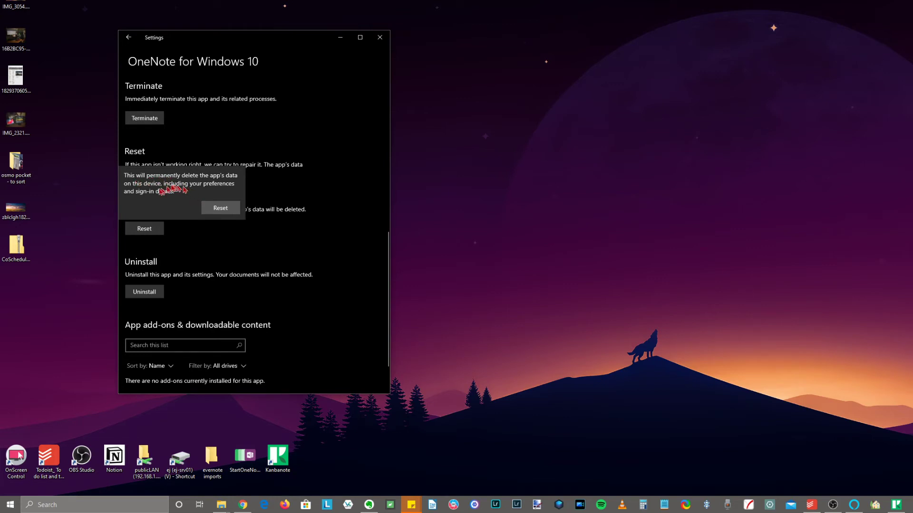
{"action": "left_click", "coordinate": [220, 208]}
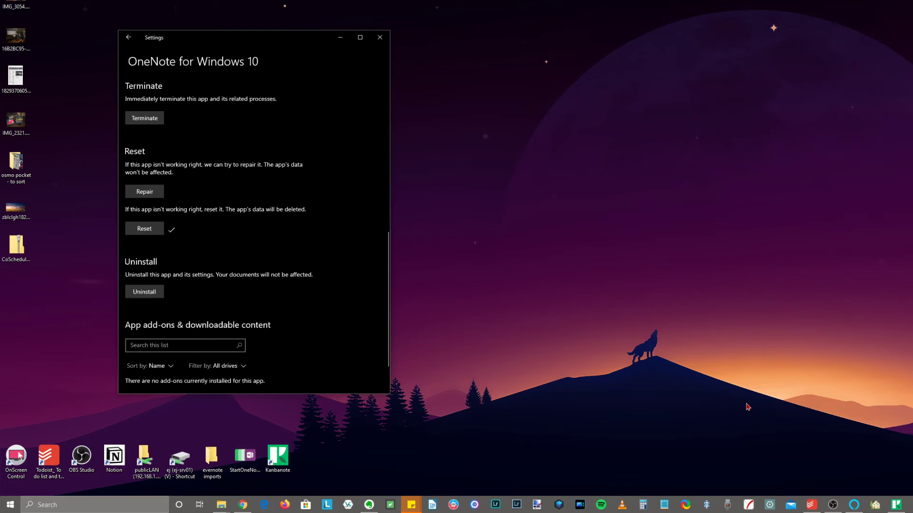
- Launch OneNote for Windows 10 via a search for 'oneno' and choose Get Started
{"action": "key", "text": "super+s"}
{"action": "type", "text": "oneno"}
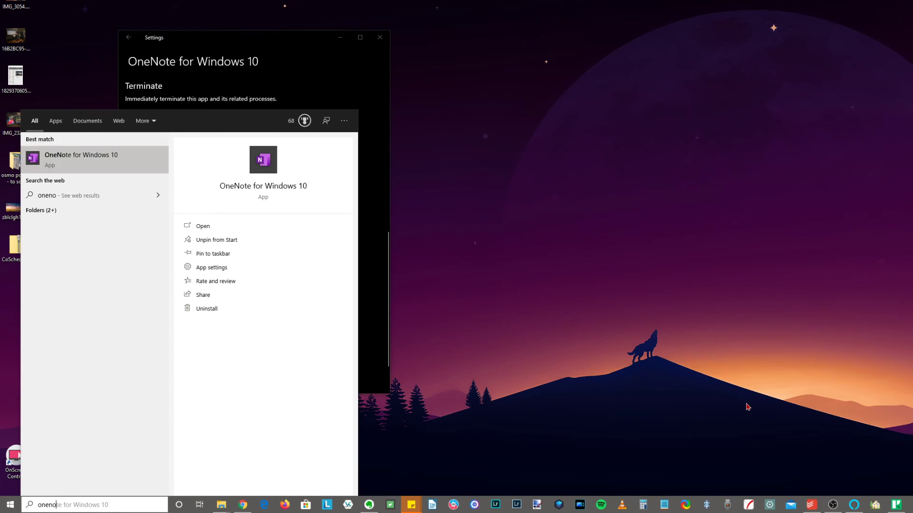
{"action": "left_click", "coordinate": [204, 227]}
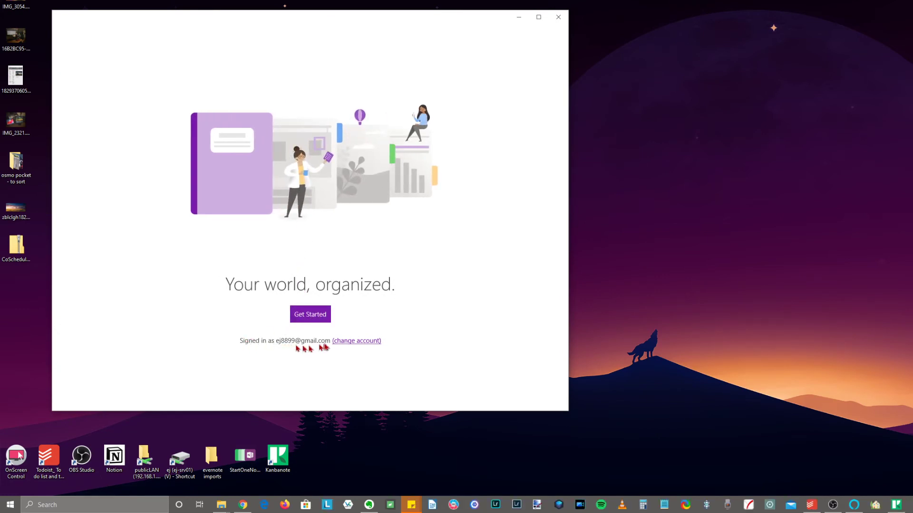
{"action": "left_click", "coordinate": [316, 316]}
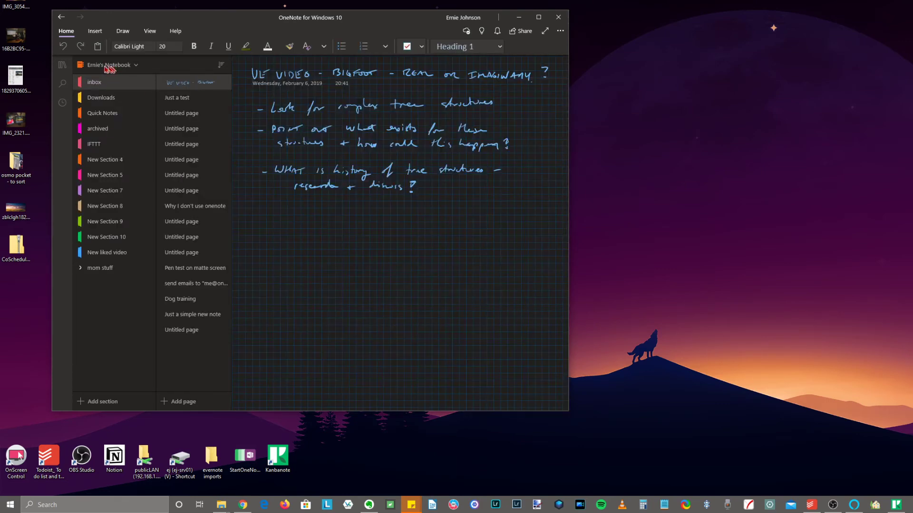
- Open the IFTTT keep and my 2020 notebooks through More Notebooks
{"action": "right_click", "coordinate": [131, 67]}
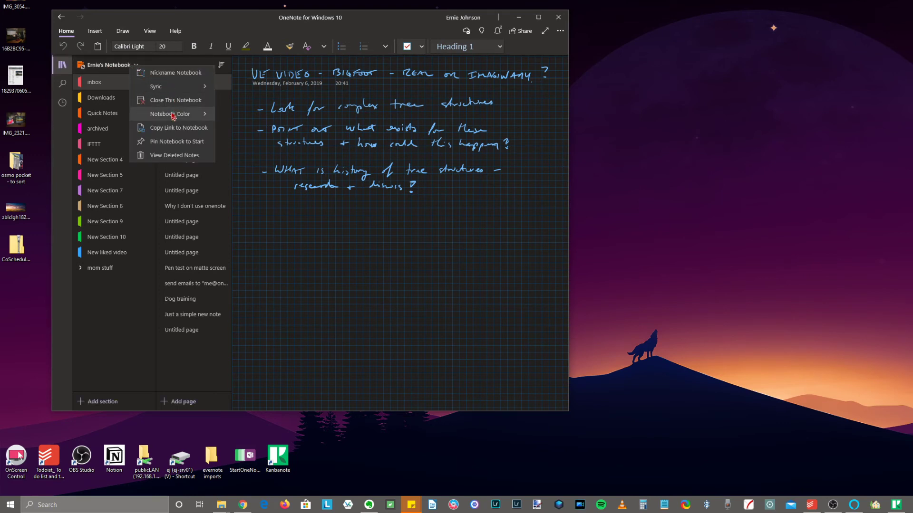
{"action": "left_click", "coordinate": [108, 71]}
{"action": "left_click", "coordinate": [114, 96]}
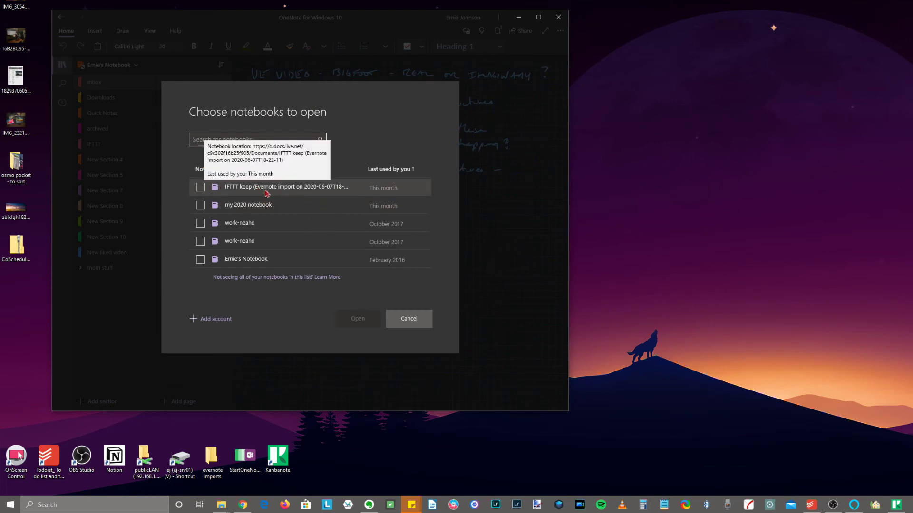
{"action": "left_click", "coordinate": [200, 190]}
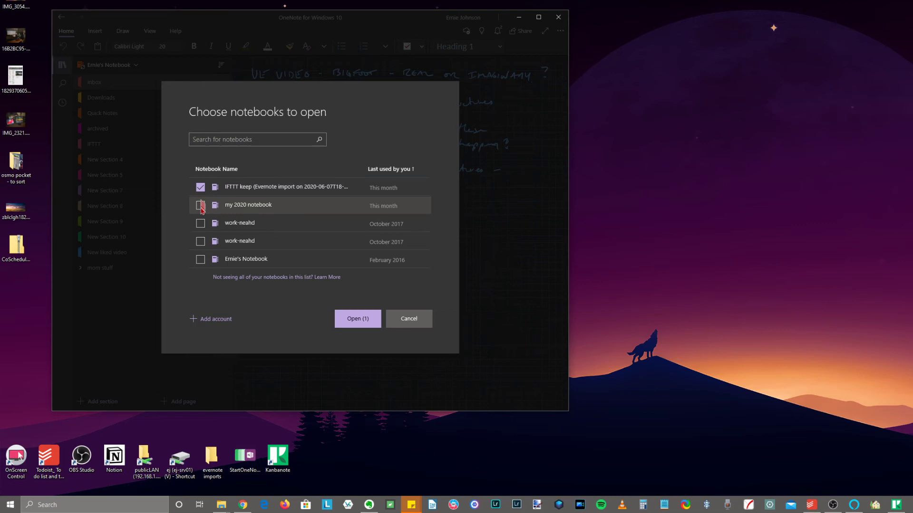
{"action": "left_click", "coordinate": [200, 205]}
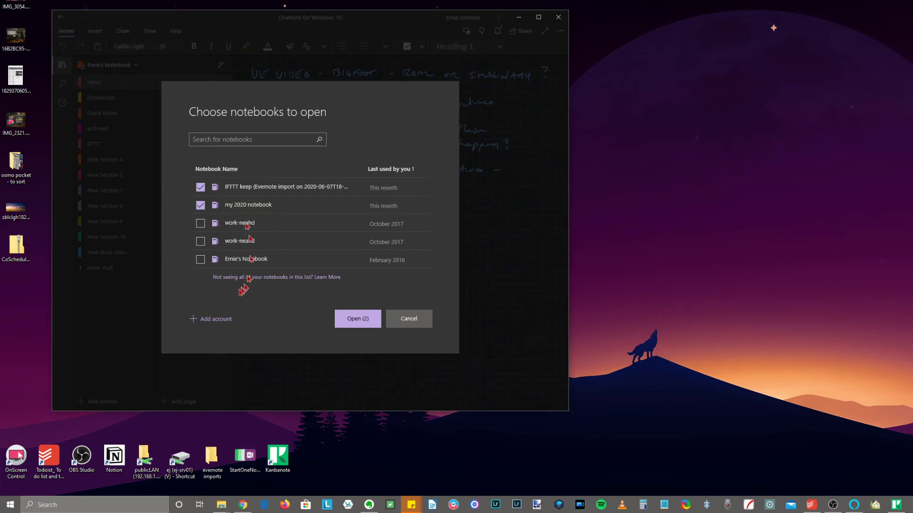
{"action": "left_click", "coordinate": [355, 322]}
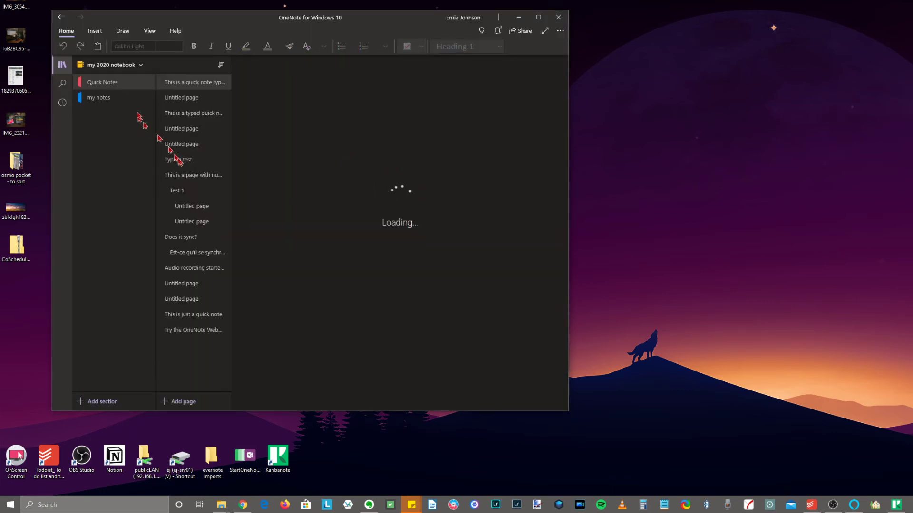
- Switch to IFTTT keep and check its Pages 1101-1200 and Pages 301-400 sections load
{"action": "left_click", "coordinate": [119, 67]}
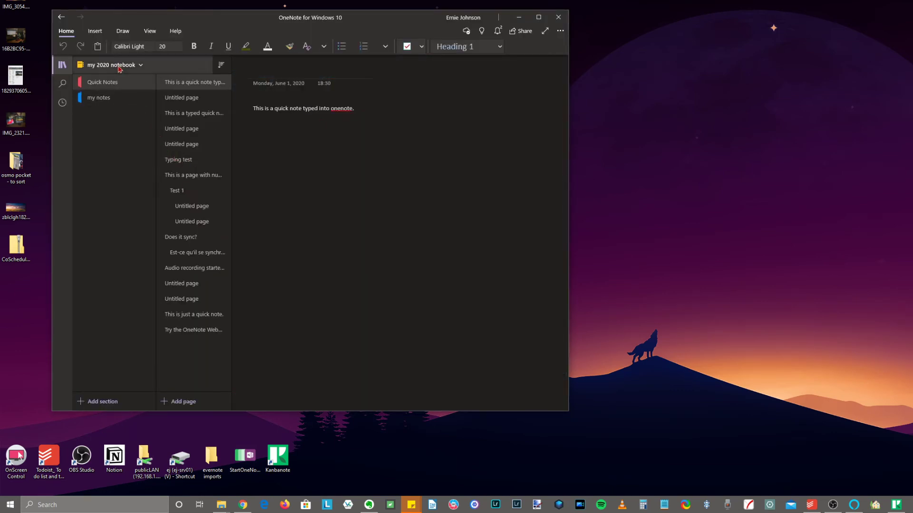
{"action": "left_click", "coordinate": [122, 97]}
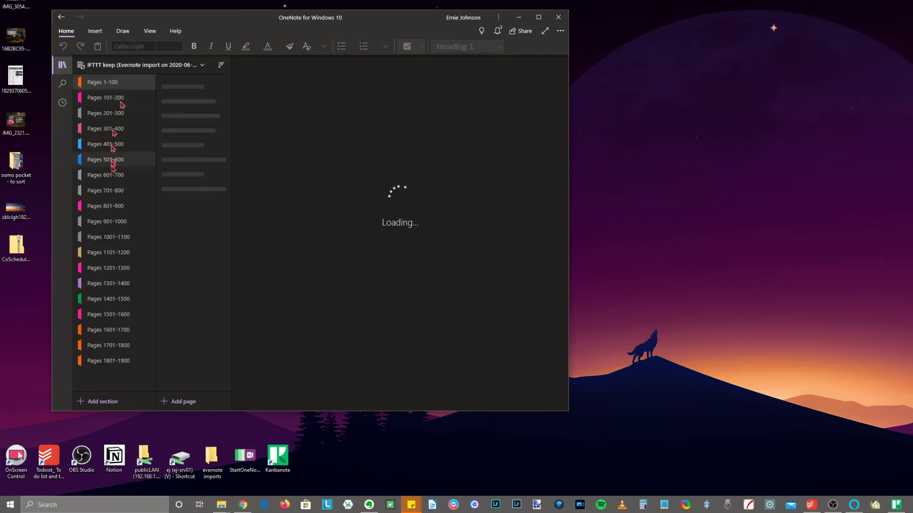
{"action": "left_click", "coordinate": [116, 175]}
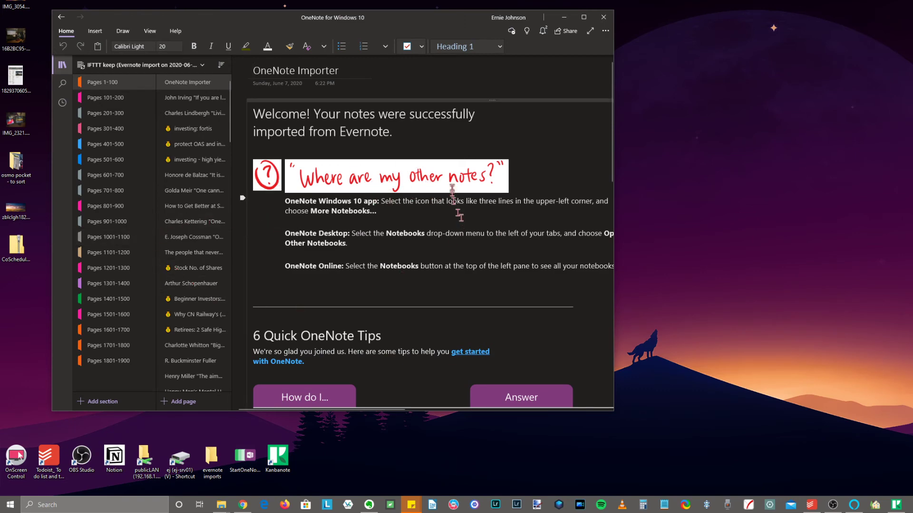
{"action": "scroll", "coordinate": [456, 218], "scroll_direction": "down", "scroll_amount": 15}
{"action": "left_click", "coordinate": [138, 253]}
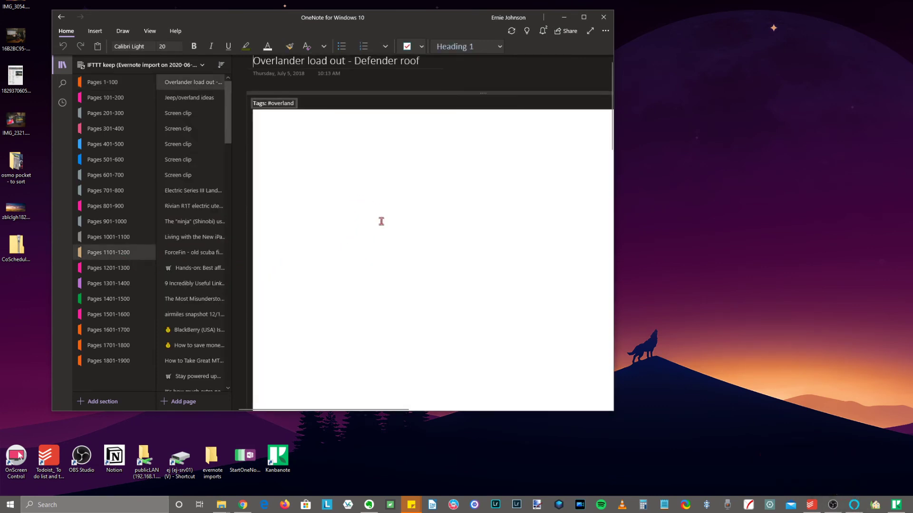
{"action": "scroll", "coordinate": [381, 221], "scroll_direction": "down", "scroll_amount": 10}
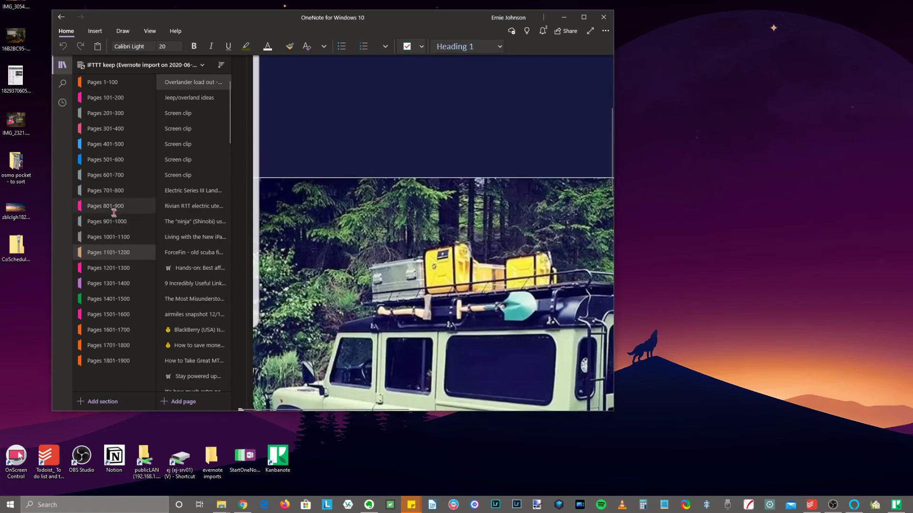
{"action": "left_click", "coordinate": [109, 129]}
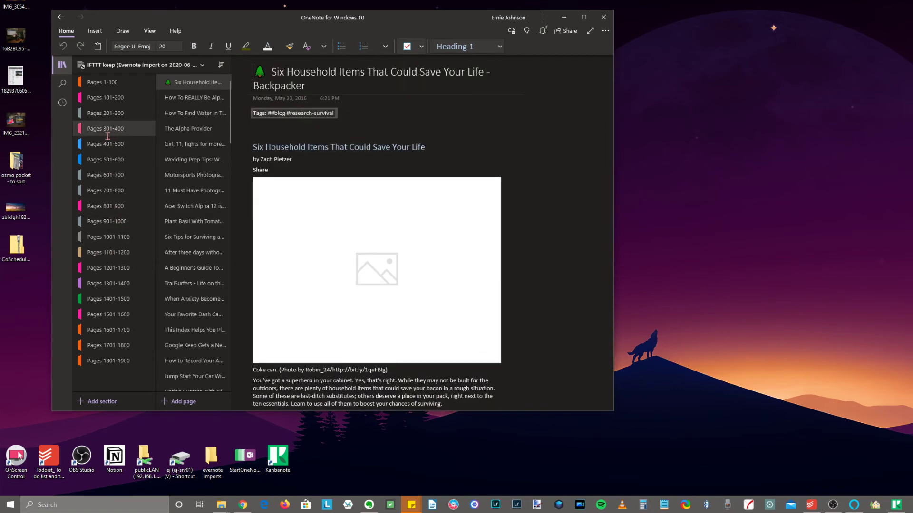
- Return to my 2020 notebook's 'This is a page with numerous sub pages' page
{"action": "left_click", "coordinate": [139, 65]}
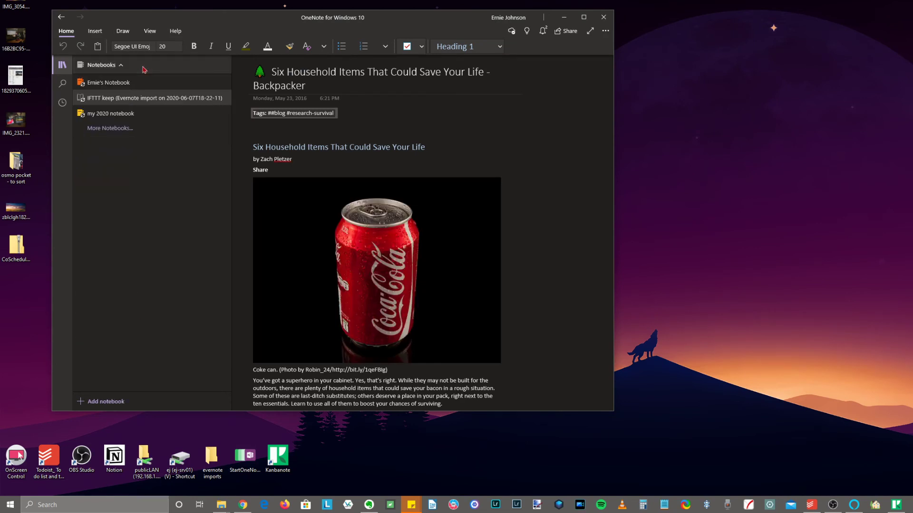
{"action": "left_click", "coordinate": [110, 113]}
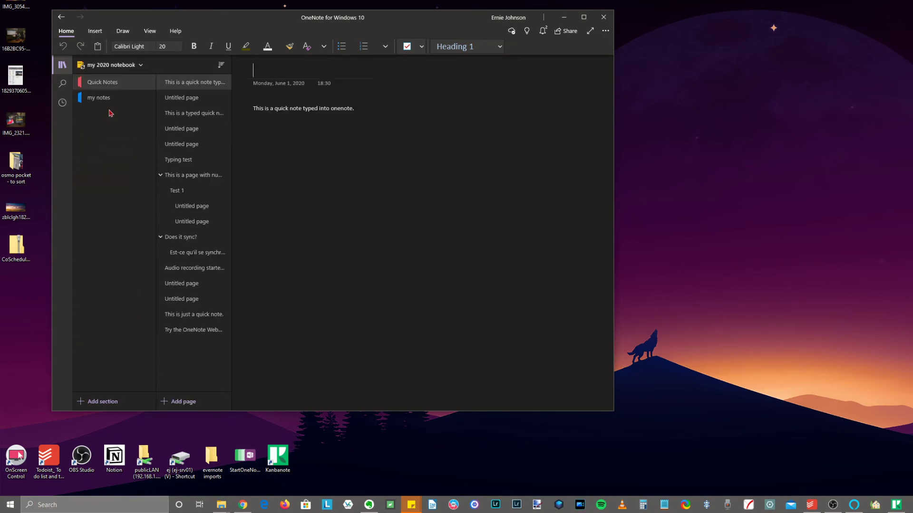
{"action": "left_click", "coordinate": [188, 175]}
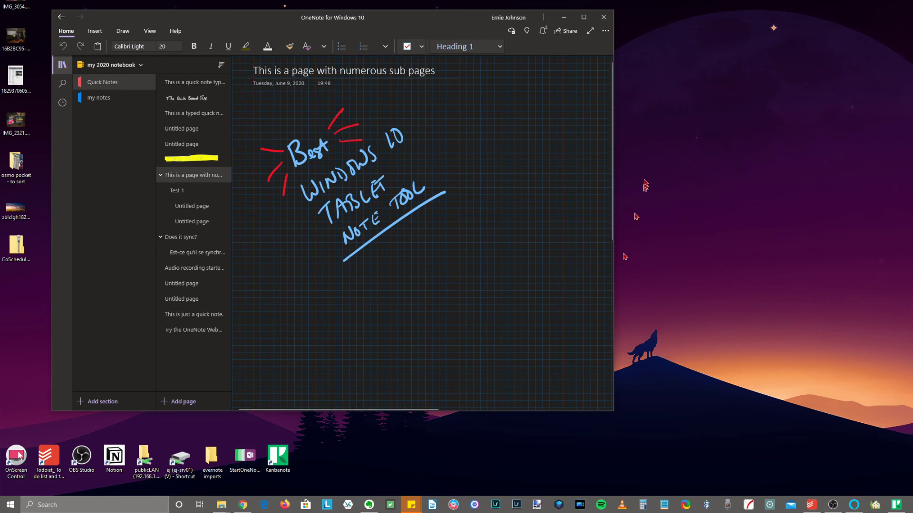
{"action": "left_click", "coordinate": [604, 32]}
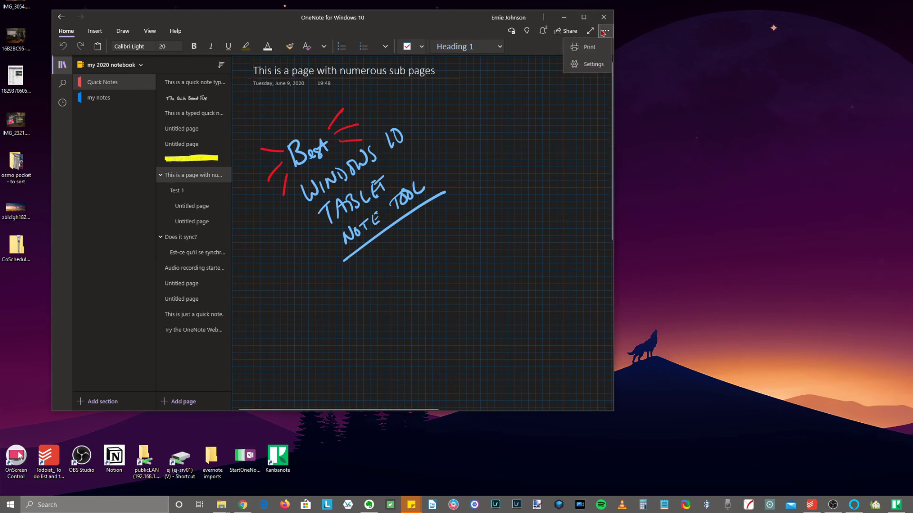
- Set OneNote's Color option to Light in Settings > Options
{"action": "left_click", "coordinate": [592, 64]}
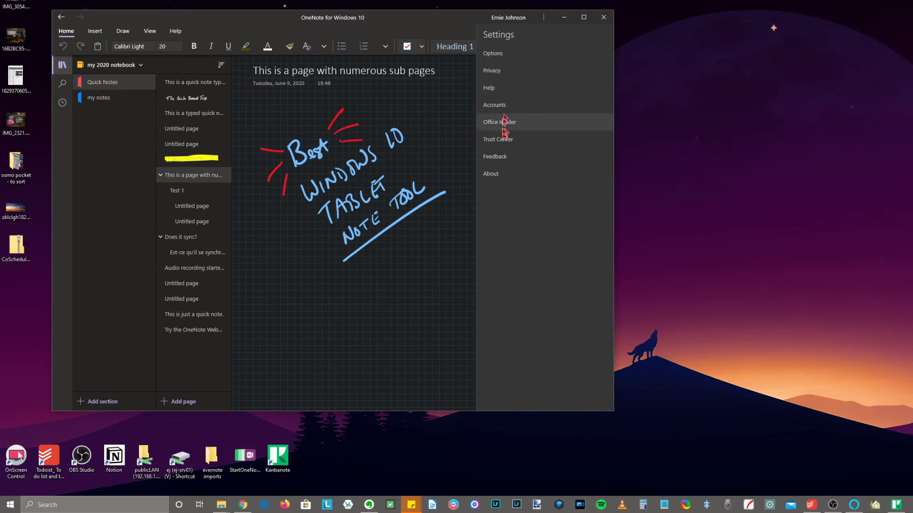
{"action": "left_click", "coordinate": [507, 57]}
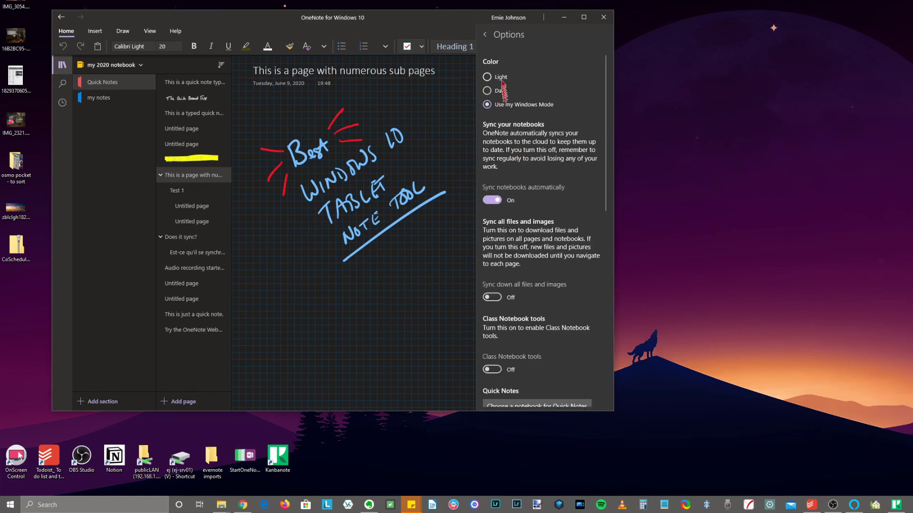
{"action": "left_click", "coordinate": [487, 77]}
{"action": "left_click", "coordinate": [426, 279]}
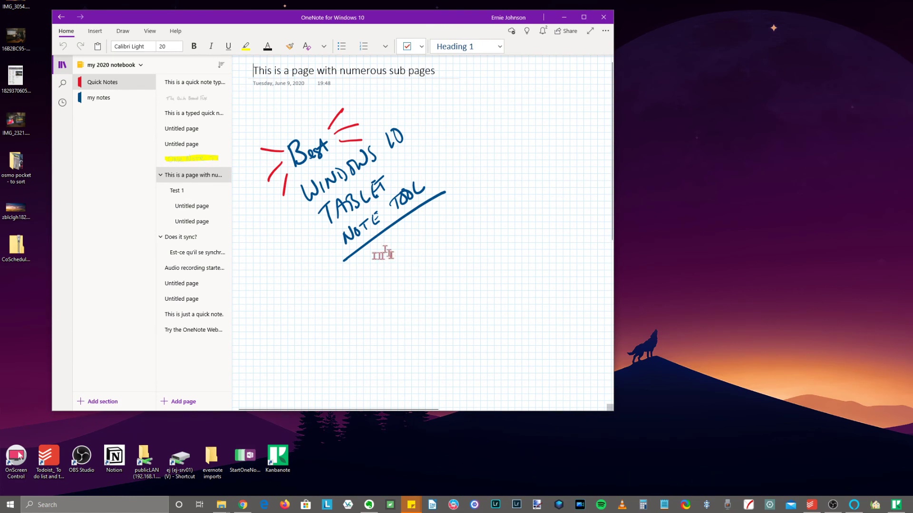
- View the Does it sync? page and its French sub-page, then the Audio recording page
{"action": "left_click", "coordinate": [185, 239]}
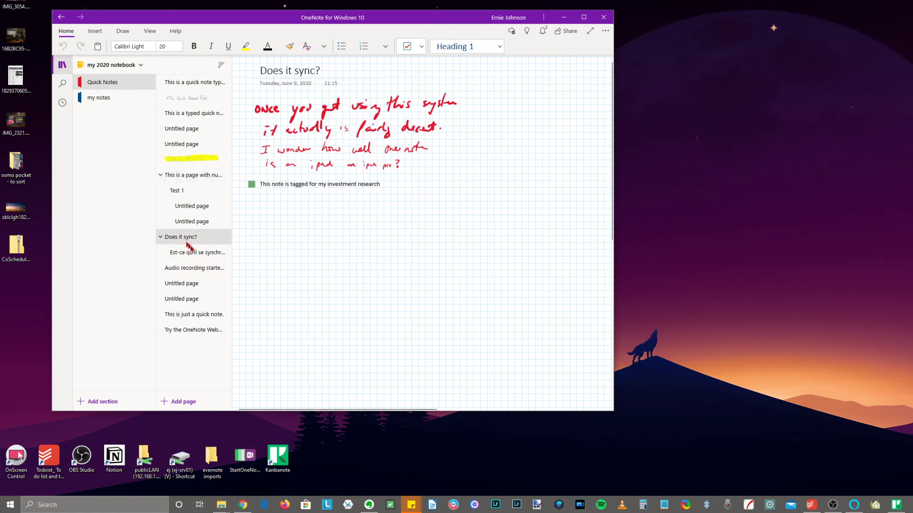
{"action": "left_click", "coordinate": [196, 253]}
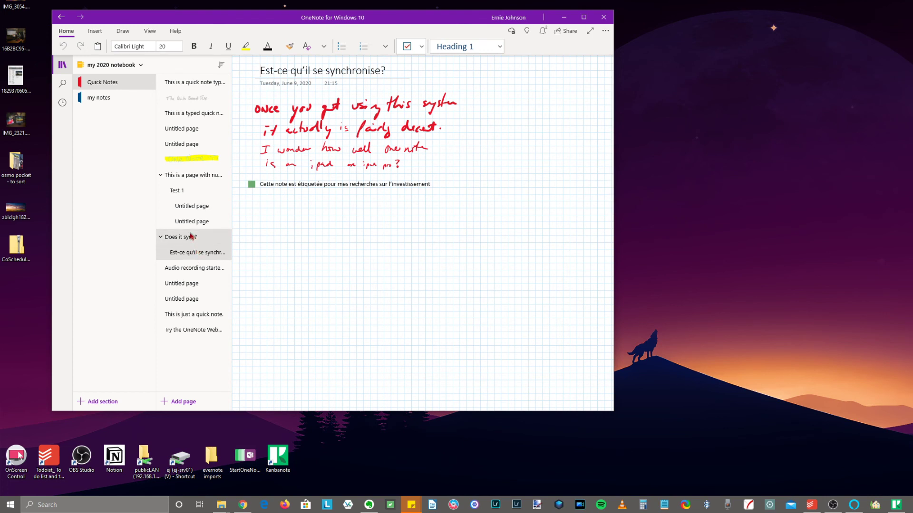
{"action": "left_click", "coordinate": [192, 239]}
{"action": "left_click", "coordinate": [199, 266]}
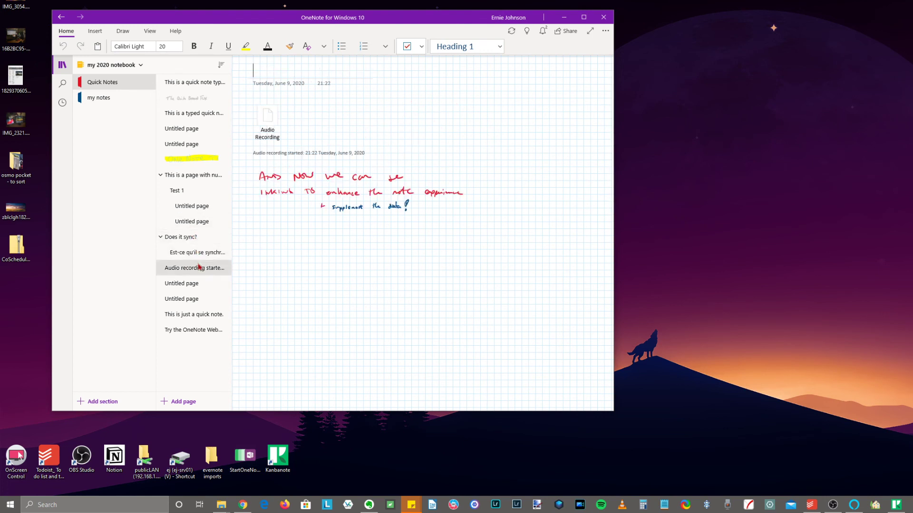